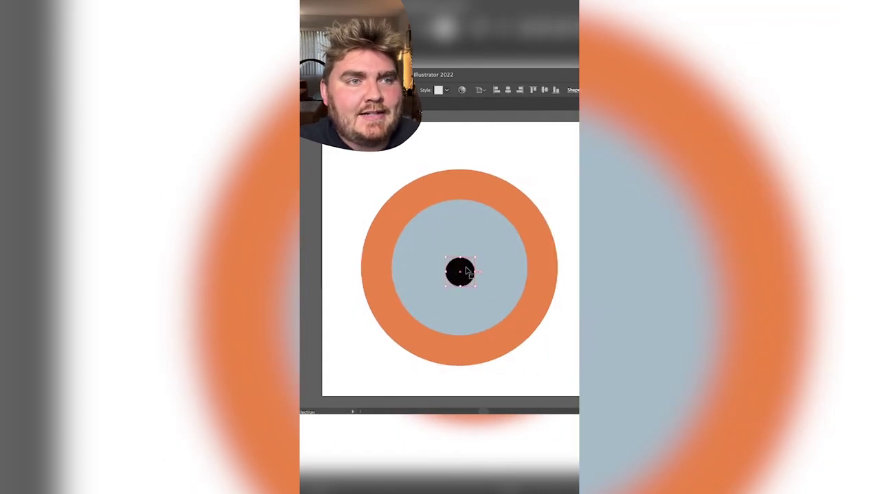
# Step: Cut a triangular wedge out of the target using the Pathfinder panel
pyautogui.click(540, 234)
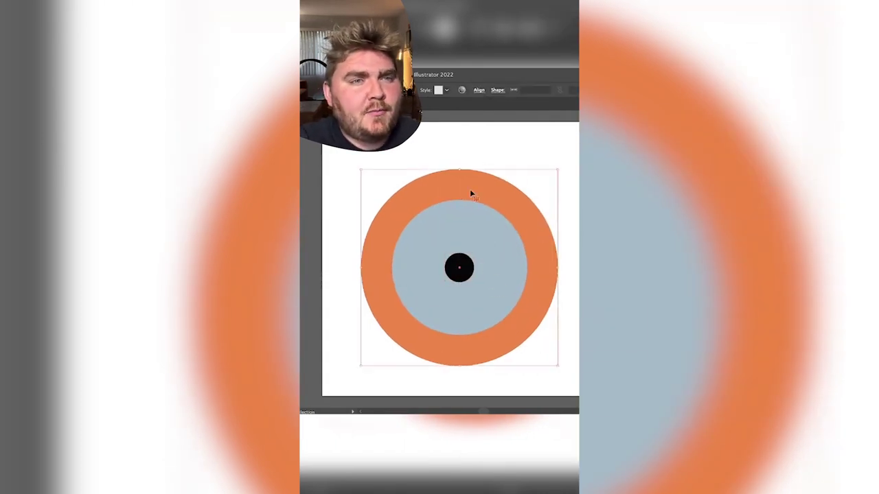
pyautogui.hotkey('ctrl', 'shift', 'a')
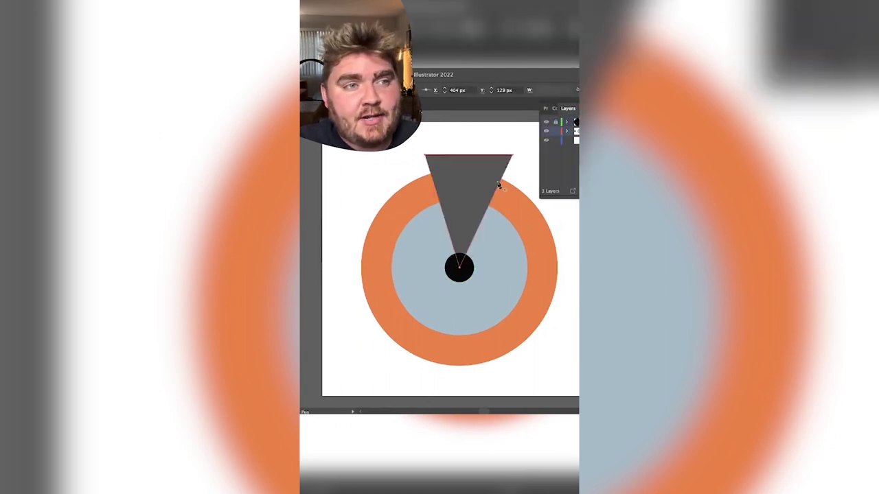
pyautogui.hotkey('ctrl', 'a')
pyautogui.hotkey('shift', 'ctrl', 'F9')
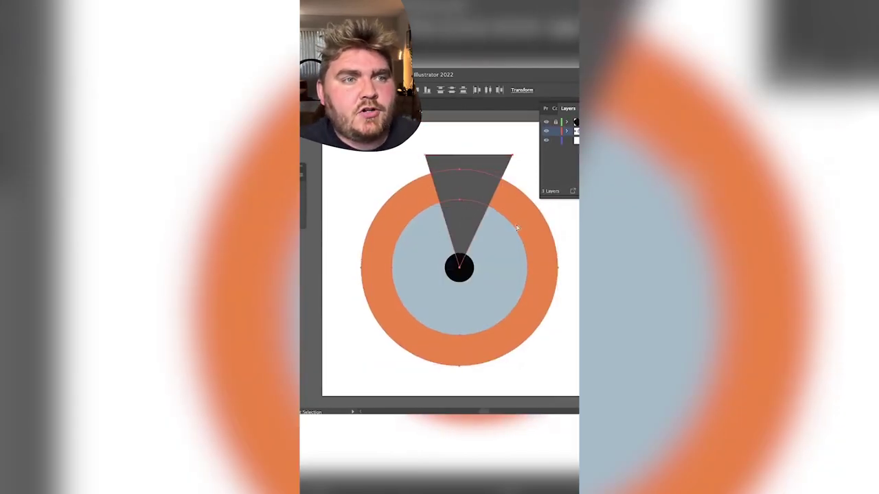
pyautogui.hotkey('ctrl', 'a')
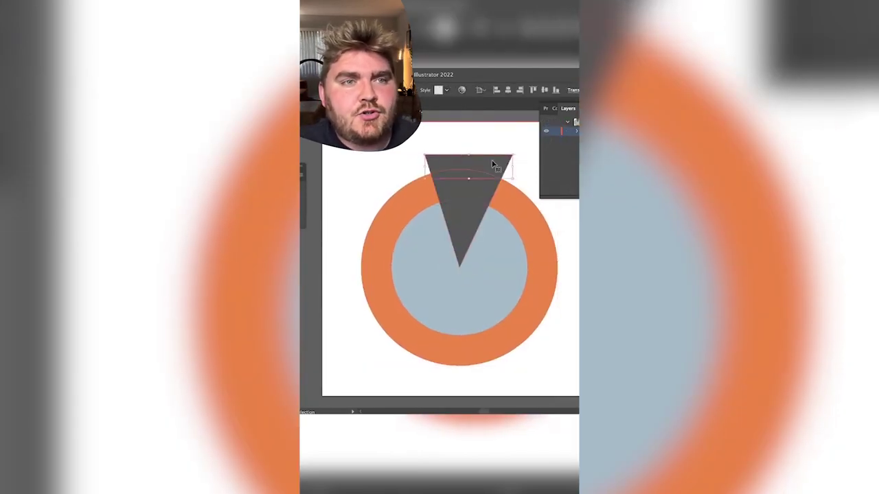
pyautogui.hotkey('ctrl', '7')
pyautogui.hotkey('ctrl', 'shift', 'a')
# Step: Rotate a copy of the grey wedge around the centre and delete the loose piece to leave a gap
pyautogui.click(457, 269)
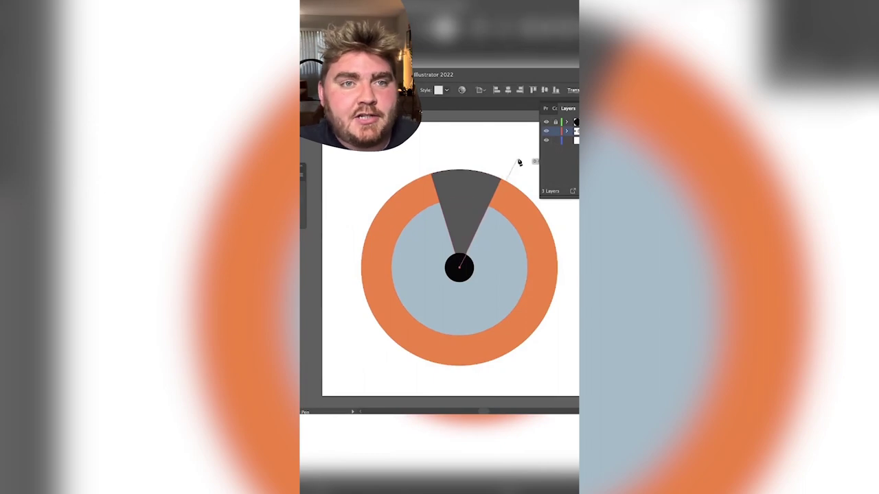
pyautogui.moveTo(519, 160); pyautogui.dragTo(455, 278)
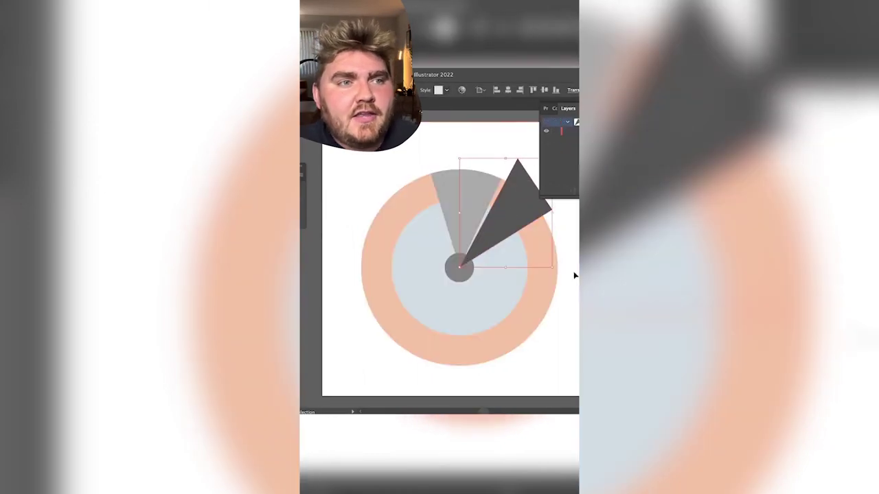
pyautogui.rightClick(438, 255)
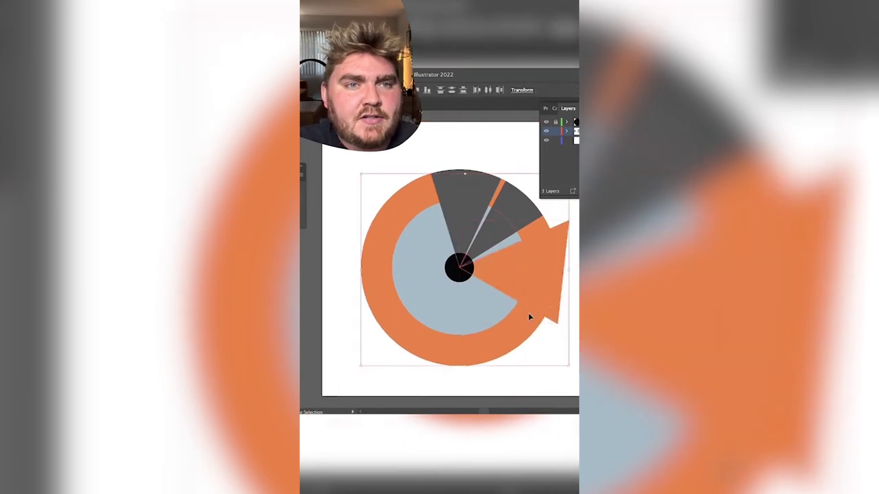
pyautogui.rightClick(447, 304)
pyautogui.click(516, 239)
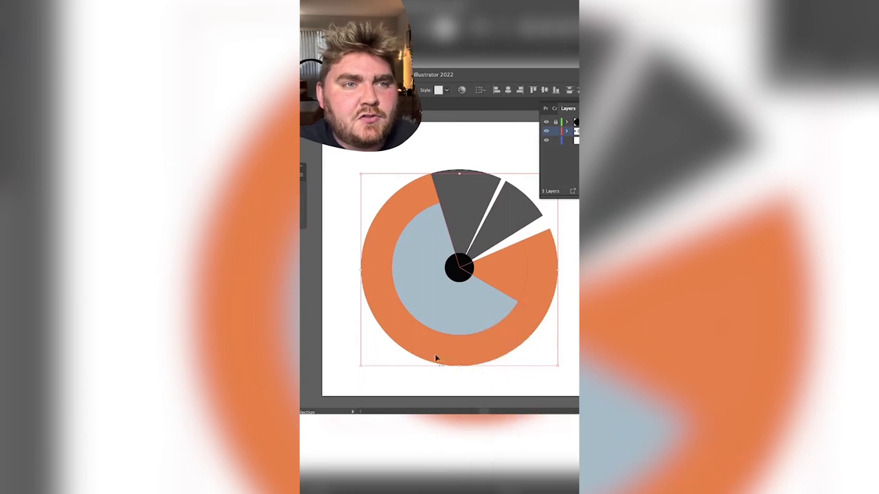
# Step: Pull an orange segment out and draw a light-blue cutting shape through the ring
pyautogui.moveTo(464, 265); pyautogui.dragTo(547, 365)
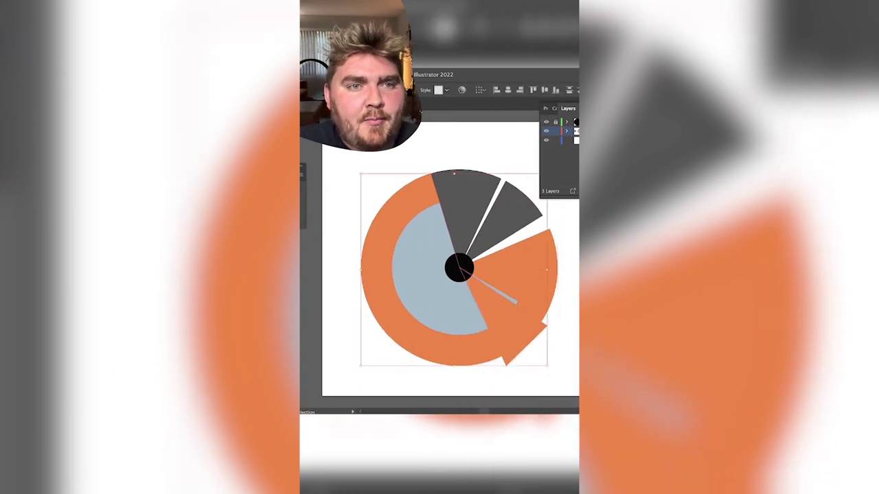
pyautogui.rightClick(413, 261)
pyautogui.click(447, 325)
pyautogui.click(481, 323)
pyautogui.click(444, 353)
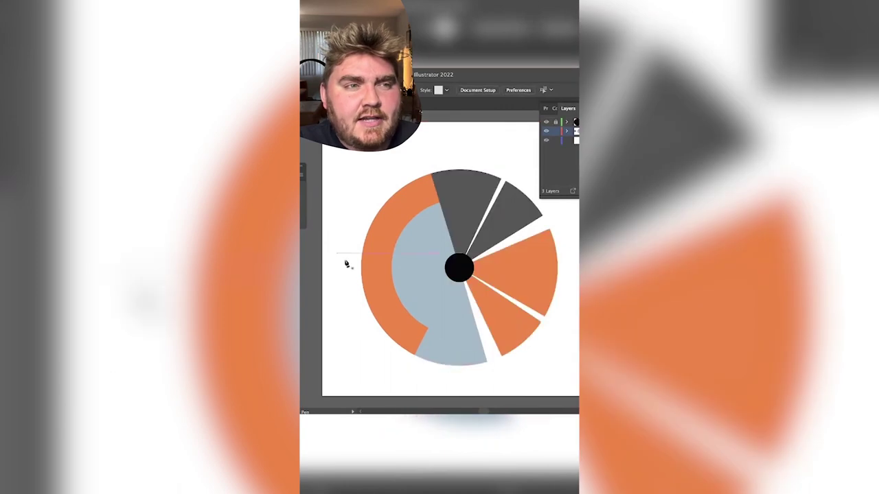
pyautogui.click(353, 334)
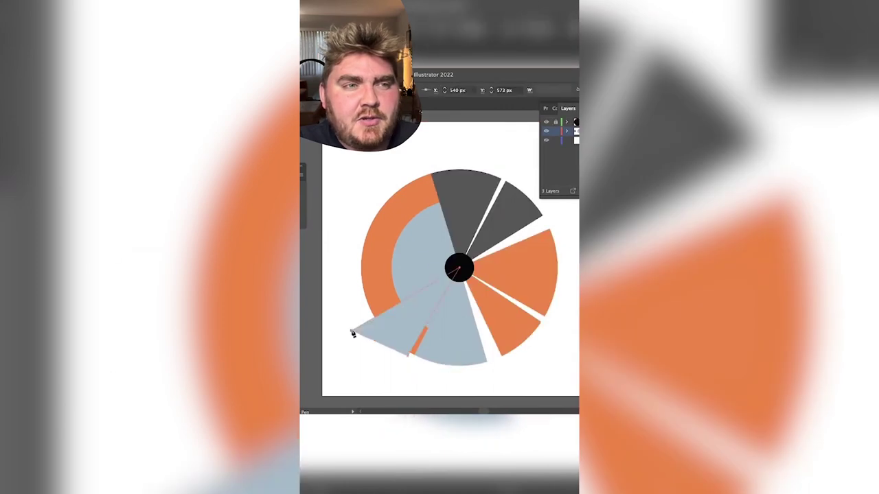
# Step: Nudge the orange and light-blue wedges apart to open white gaps between them
pyautogui.doubleClick(373, 334)
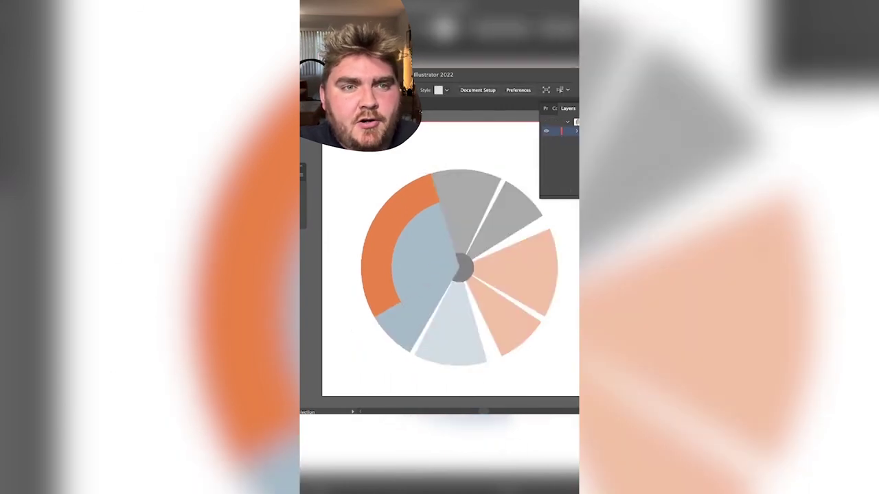
pyautogui.press('Escape')
pyautogui.moveTo(460, 265); pyautogui.dragTo(359, 268)
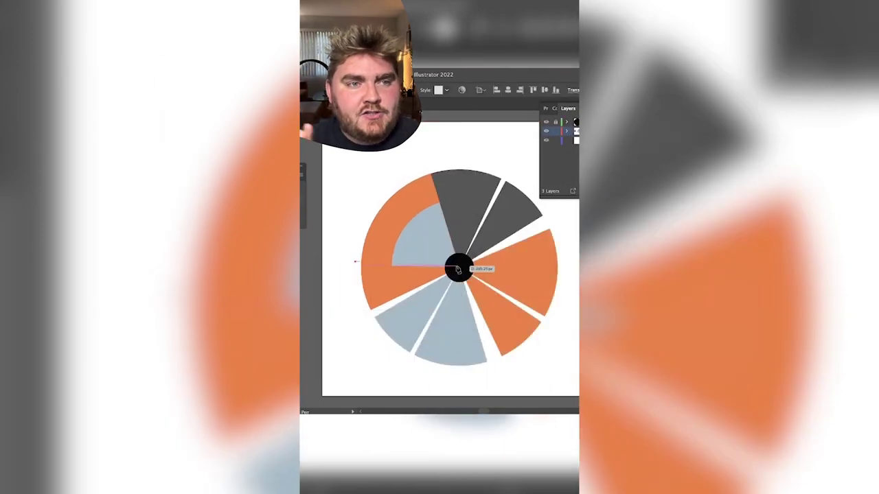
pyautogui.moveTo(457, 263); pyautogui.dragTo(354, 261)
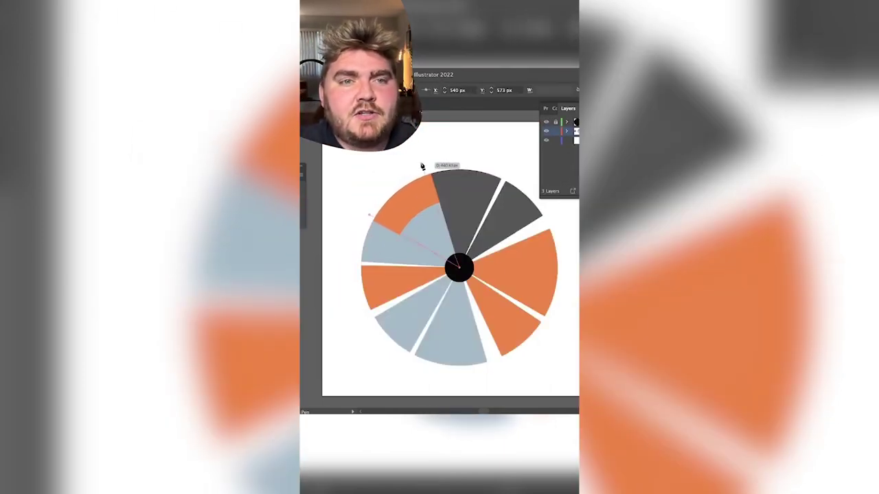
pyautogui.moveTo(422, 166); pyautogui.dragTo(422, 190)
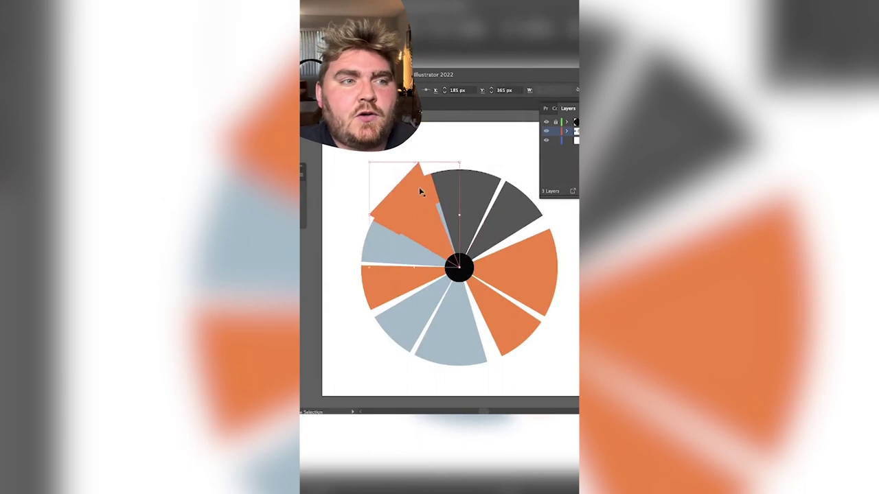
# Step: Fill the top and right wedges dark gold, light blue, orange, black, green and light orange
pyautogui.click(463, 184)
pyautogui.click(466, 185)
pyautogui.click(463, 226)
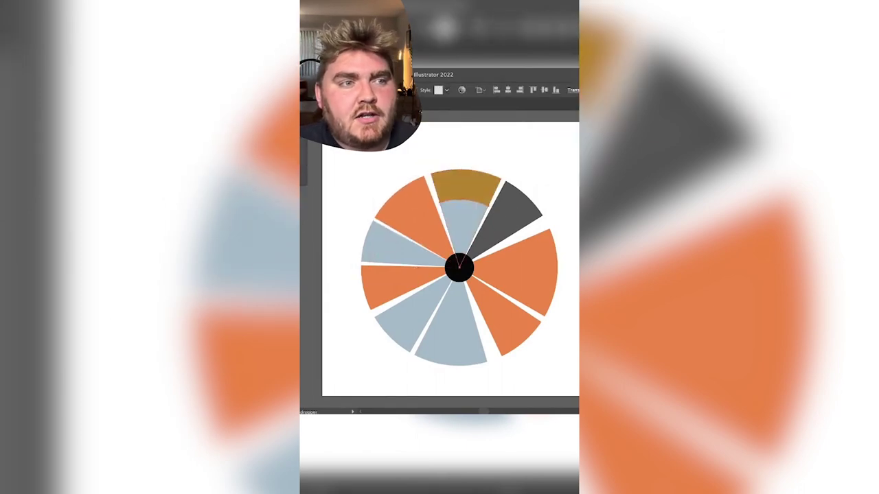
pyautogui.click(518, 206)
pyautogui.click(488, 229)
pyautogui.click(499, 271)
pyautogui.click(539, 271)
pyautogui.click(490, 303)
pyautogui.click(516, 331)
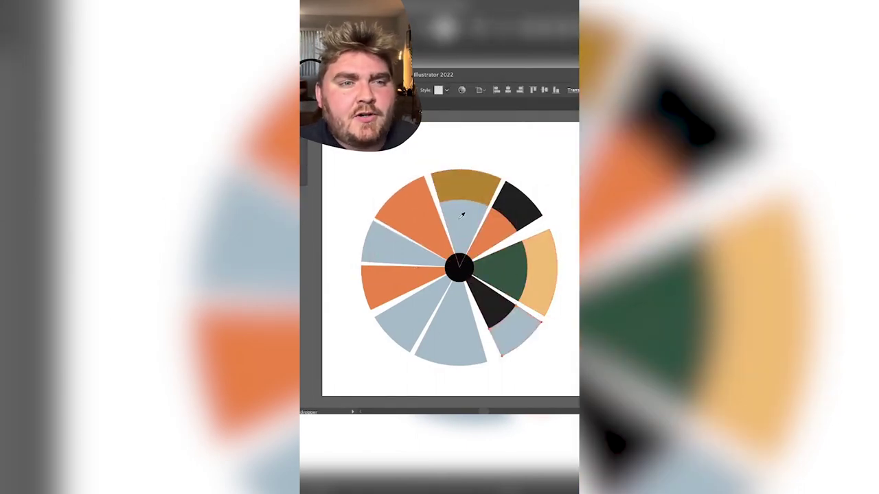
# Step: Fill the bottom and left wedges in gold, green, orange, light orange and black
pyautogui.click(456, 308)
pyautogui.click(449, 346)
pyautogui.click(395, 326)
pyautogui.click(379, 287)
pyautogui.click(420, 252)
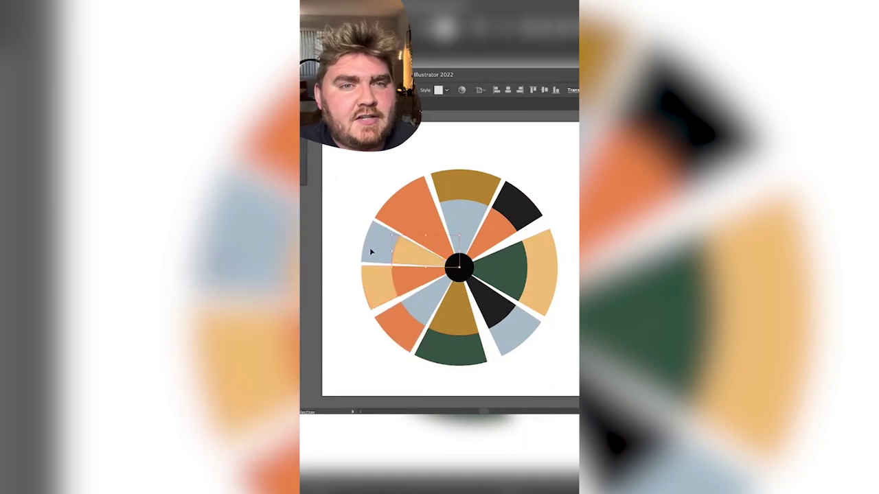
pyautogui.click(382, 241)
pyautogui.click(426, 227)
# Step: Select the centre circle and bring the dartboard reference photo onto the artboard
pyautogui.rightClick(420, 198)
pyautogui.click(402, 199)
pyautogui.click(458, 266)
pyautogui.press('F7')
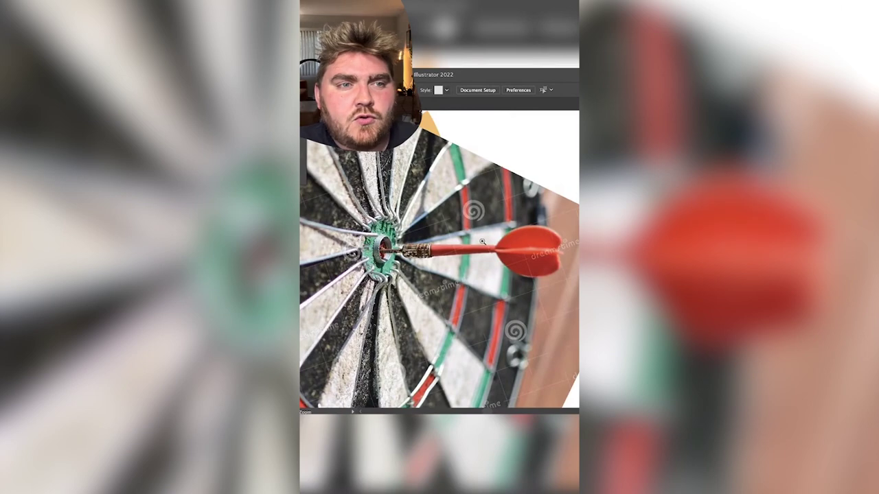
# Step: Trace a closed white-filled path around the top of the dart's fin over the photo
pyautogui.click(404, 251)
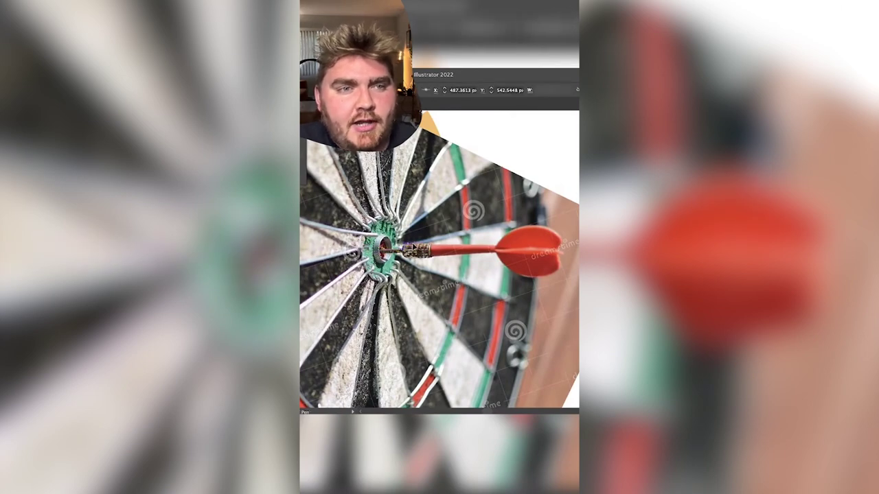
pyautogui.click(540, 245)
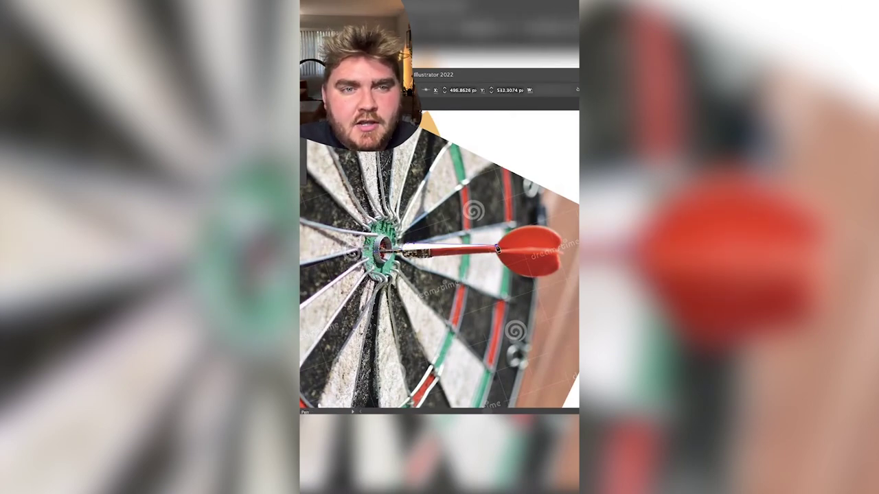
pyautogui.moveTo(559, 242); pyautogui.dragTo(557, 250)
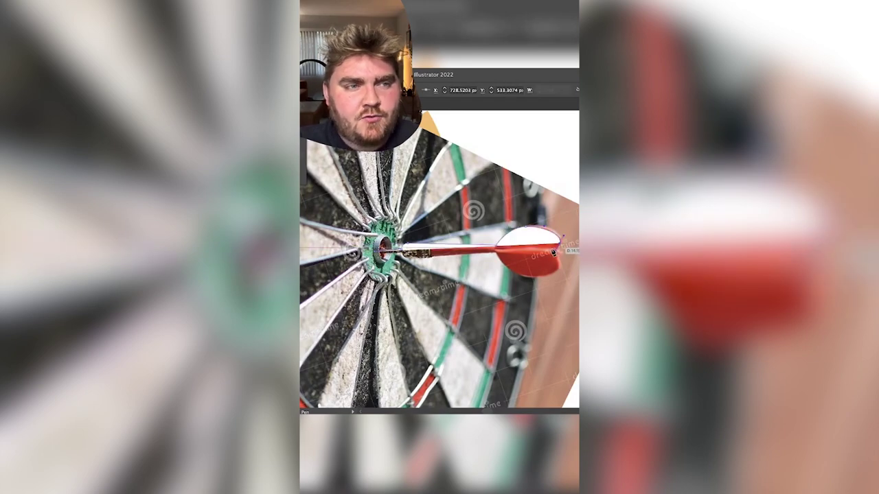
pyautogui.click(561, 247)
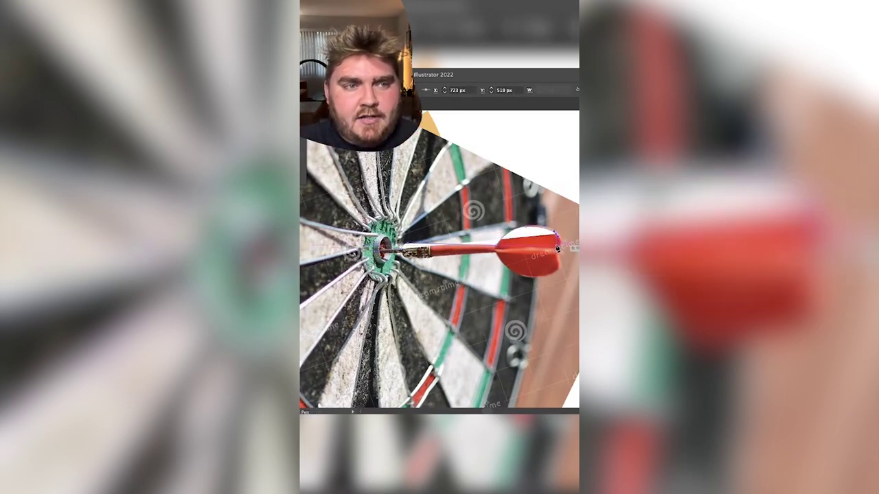
pyautogui.moveTo(557, 250); pyautogui.dragTo(556, 252)
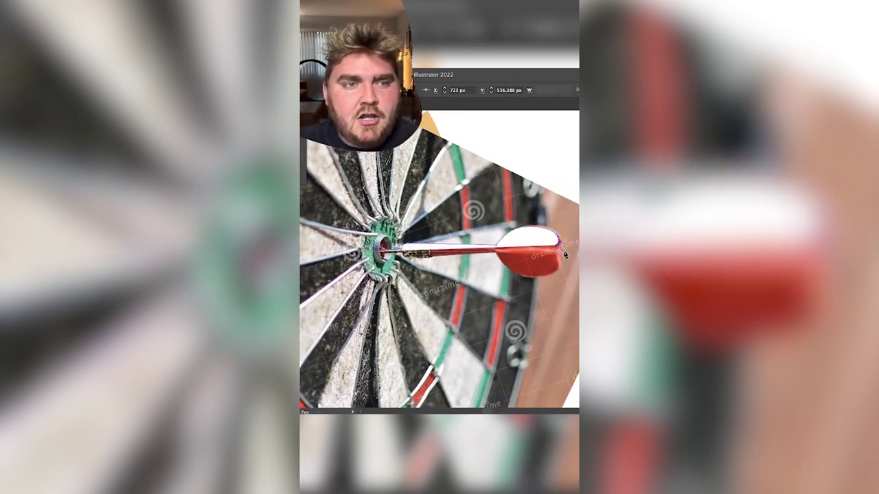
pyautogui.press('v')
pyautogui.click(548, 258)
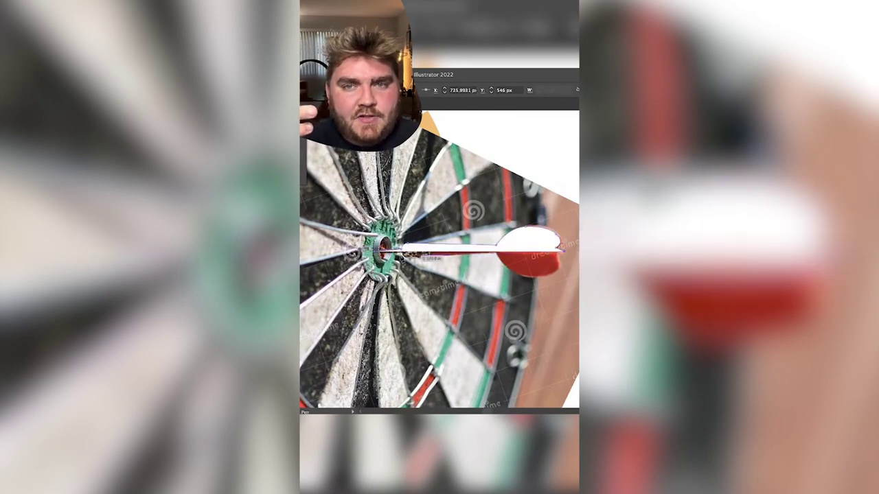
pyautogui.press('v')
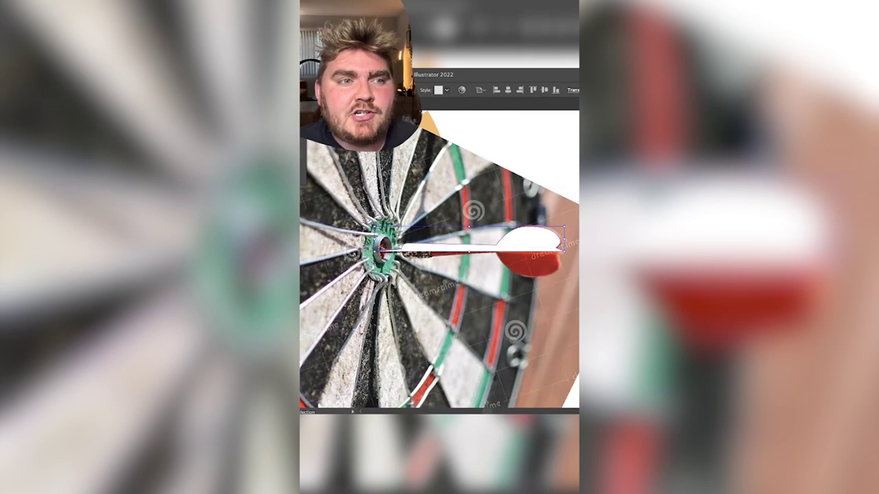
pyautogui.rightClick(520, 240)
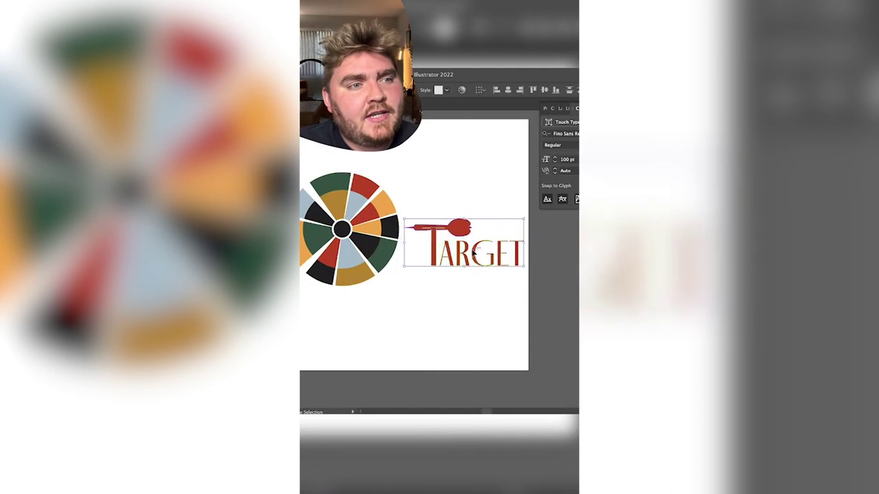
# Step: Move the dart and TARGET wordmark group to the left
pyautogui.moveTo(497, 258); pyautogui.dragTo(470, 259)
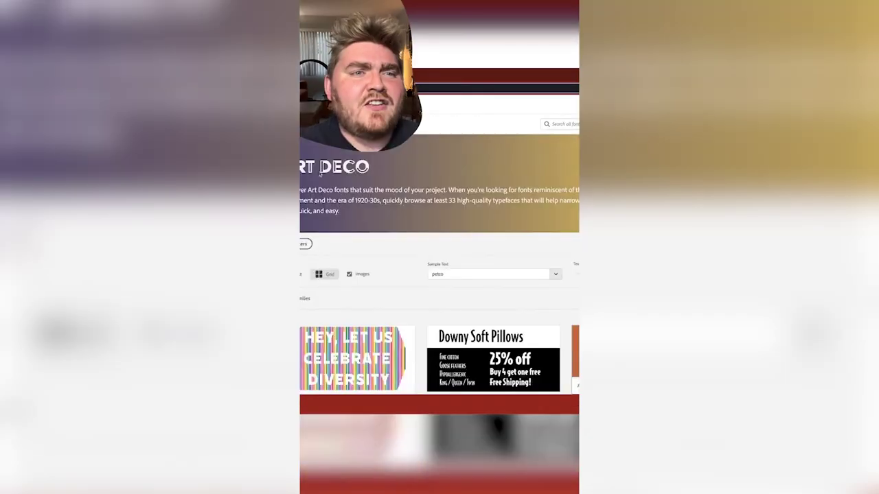
pyautogui.scroll(-5, 440, 274)
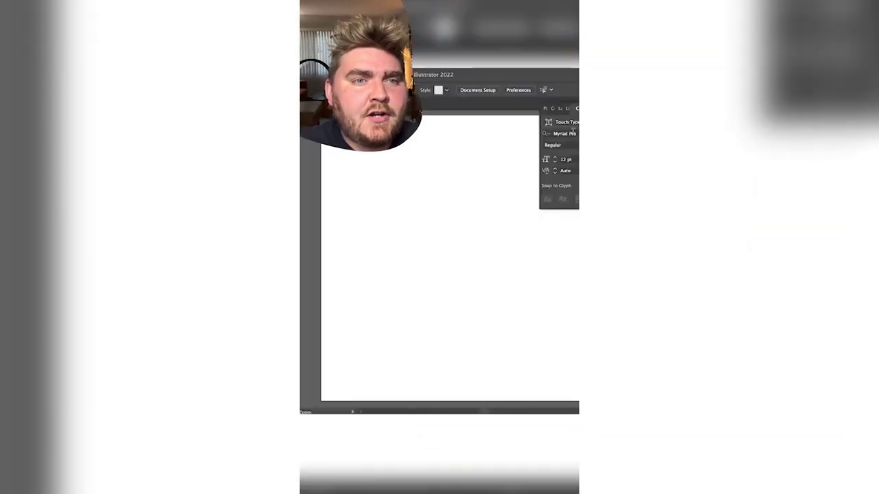
# Step: Type MINECRAFT near the artboard's bottom and draw a green rectangle above it
pyautogui.hotkey('ctrl', 'v')
pyautogui.moveTo(315, 253); pyautogui.dragTo(566, 357)
pyautogui.write('MINECRAFT')
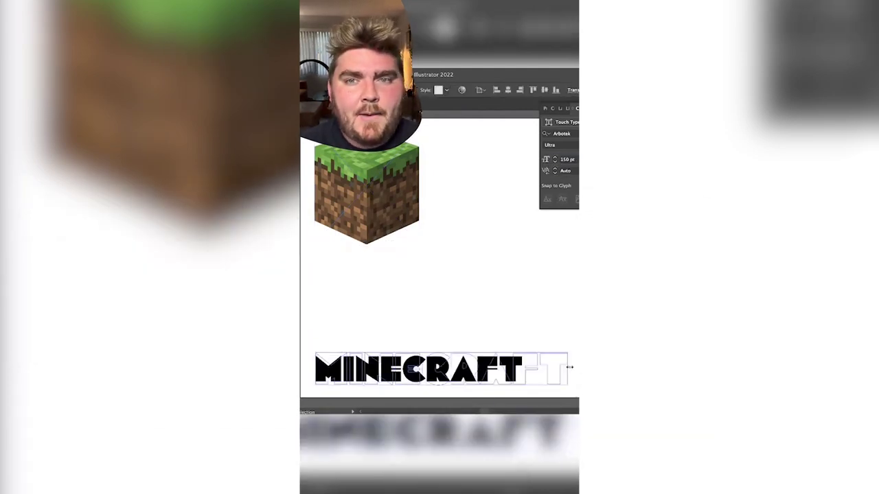
pyautogui.moveTo(431, 368); pyautogui.dragTo(429, 362)
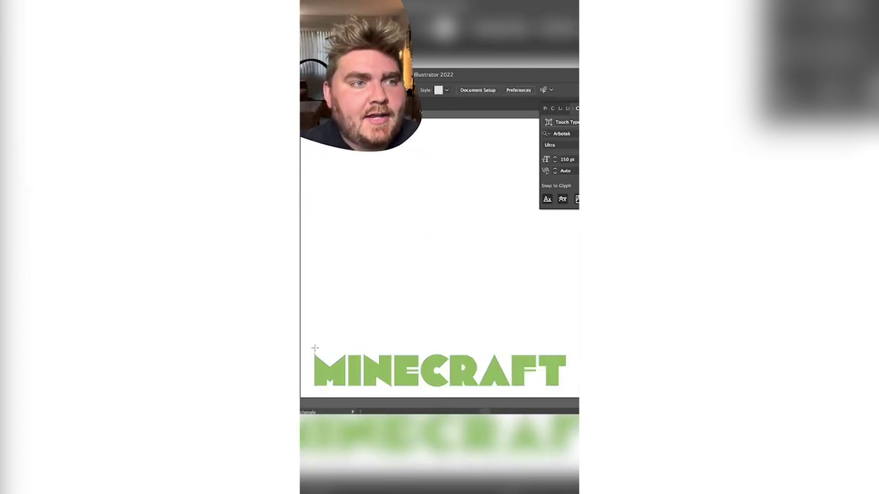
pyautogui.moveTo(315, 348); pyautogui.dragTo(569, 118)
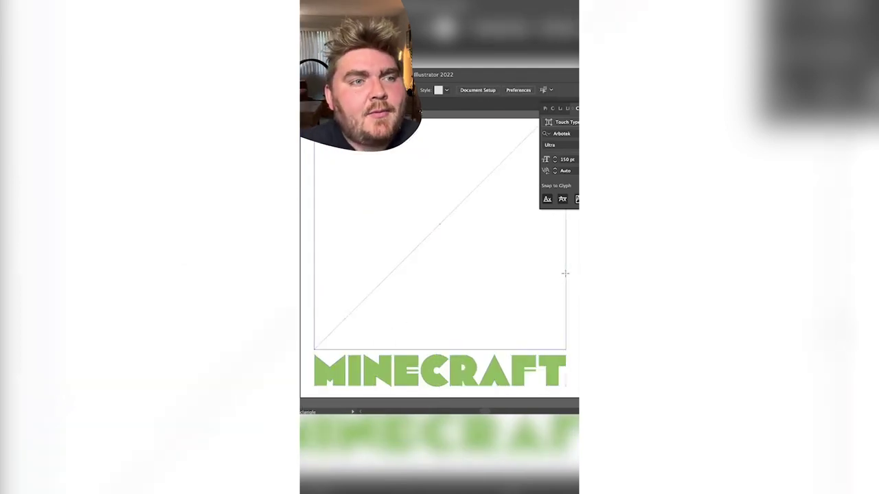
pyautogui.moveTo(451, 293); pyautogui.dragTo(443, 352)
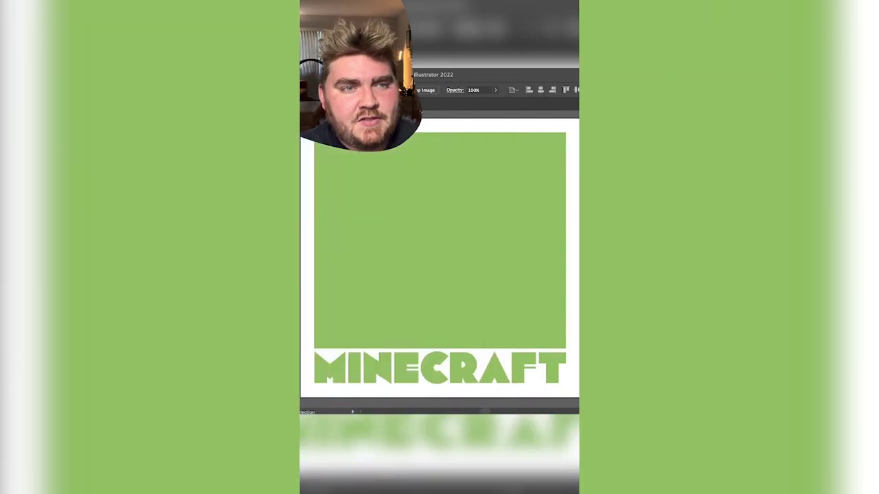
# Step: Lay five thin dividing lines across the green square and select them together with the square
pyautogui.click(441, 331)
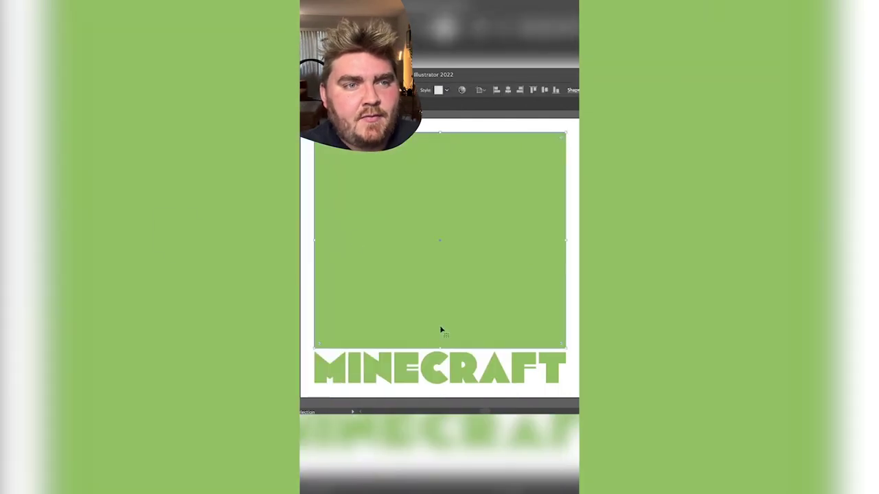
pyautogui.click(441, 351)
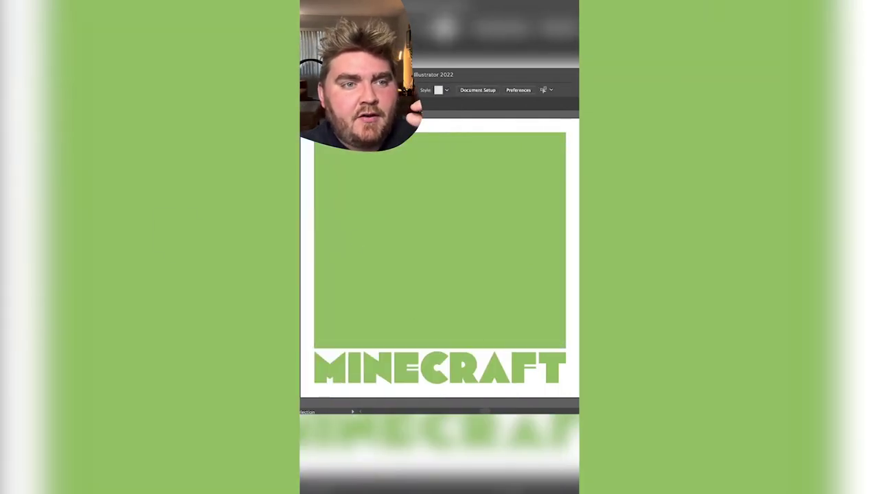
pyautogui.click(441, 351)
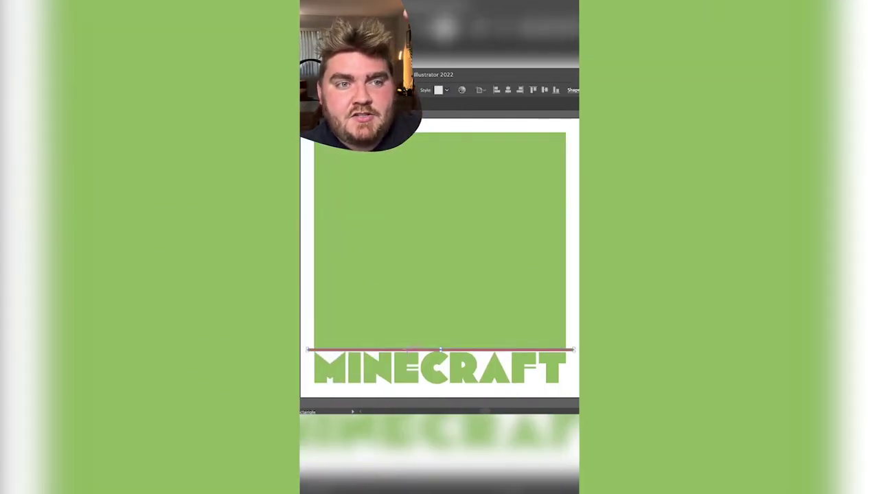
pyautogui.moveTo(417, 141); pyautogui.dragTo(418, 176)
pyautogui.moveTo(355, 179); pyautogui.dragTo(557, 261)
pyautogui.moveTo(513, 232); pyautogui.dragTo(538, 273)
pyautogui.moveTo(538, 273); pyautogui.dragTo(536, 303)
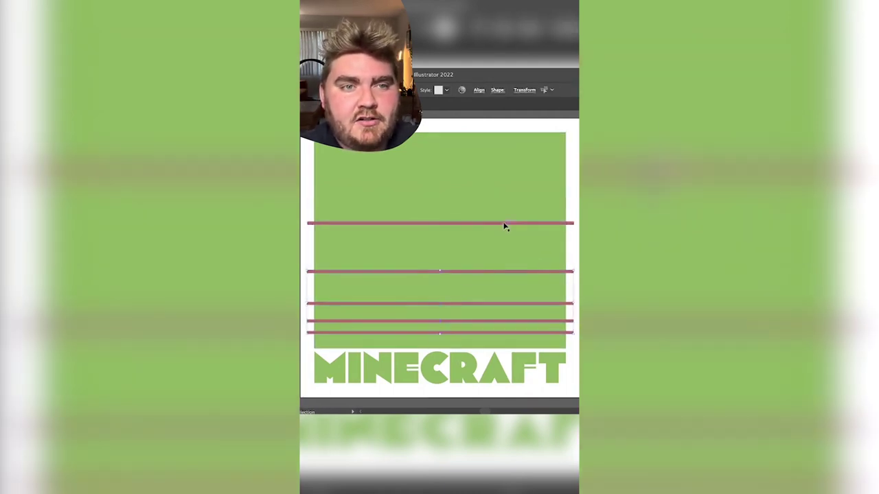
pyautogui.moveTo(440, 222); pyautogui.dragTo(441, 206)
pyautogui.click(420, 321)
pyautogui.hotkey('ctrl', 'a')
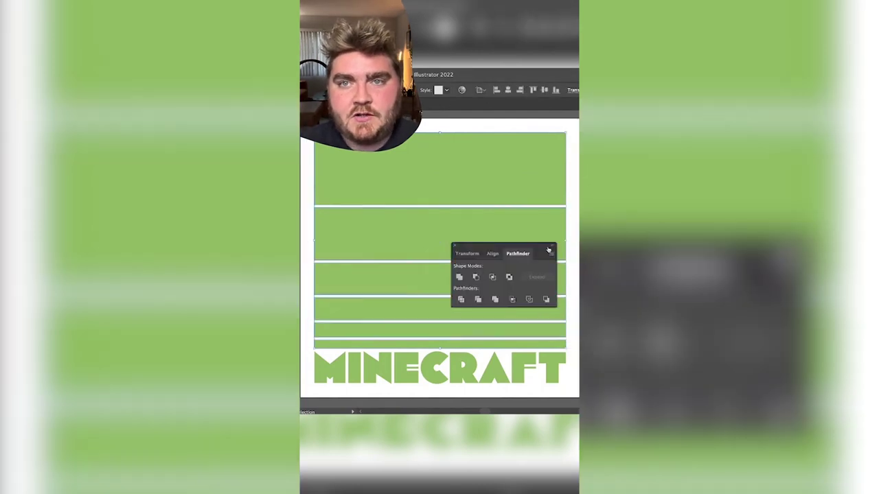
# Step: Ungroup the divided stripes, sample a tan colour, and make the thin stripe charcoal
pyautogui.rightClick(416, 179)
pyautogui.click(439, 243)
pyautogui.click(373, 191)
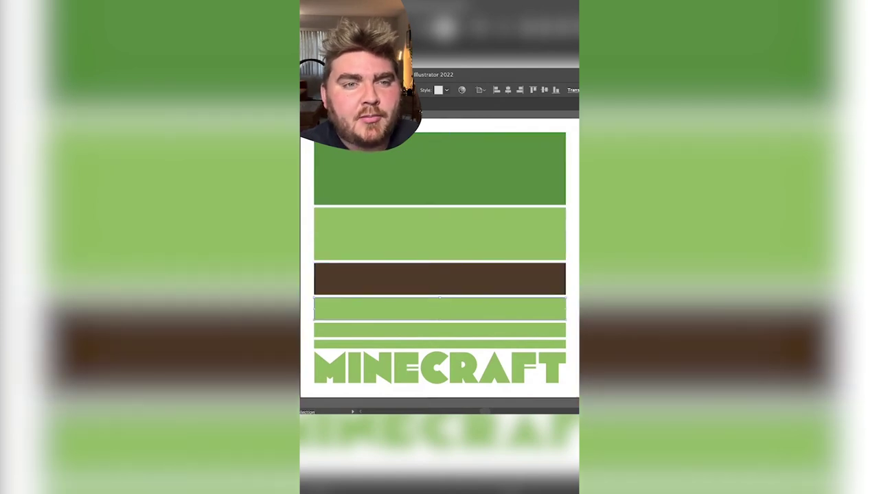
pyautogui.press('i')
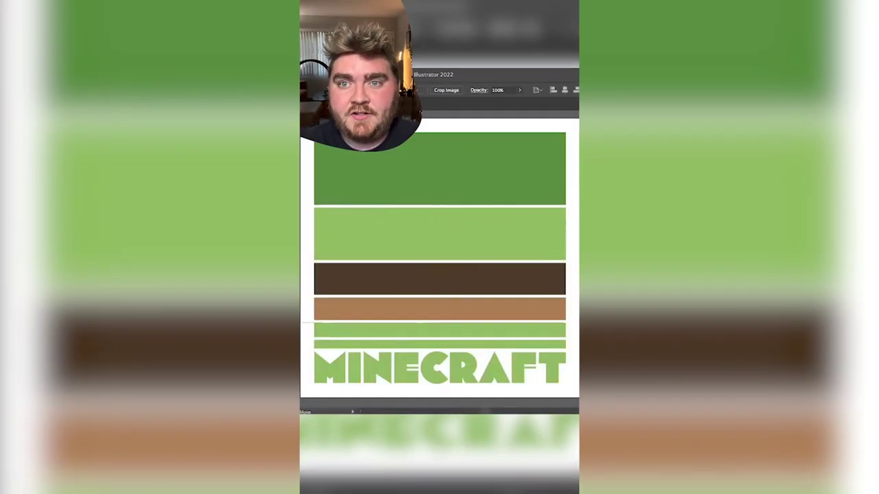
pyautogui.click(439, 330)
pyautogui.hotkey('shift', 'x')
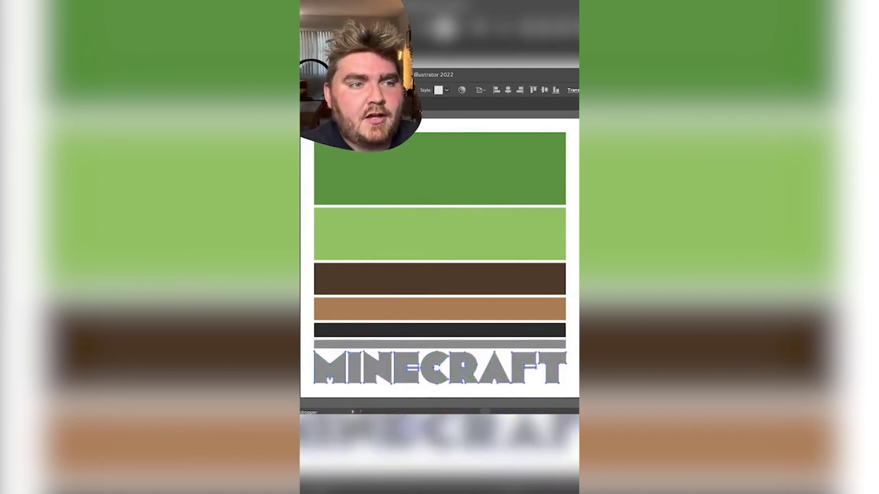
# Step: Colour the thin stripe above MINECRAFT dark grey
pyautogui.click(439, 343)
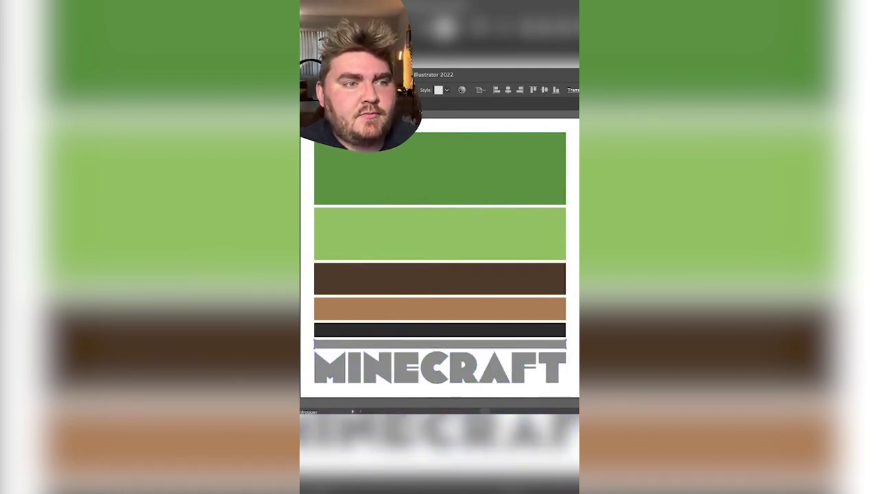
pyautogui.press('v')
pyautogui.hotkey('ctrl', 'shift', 'a')
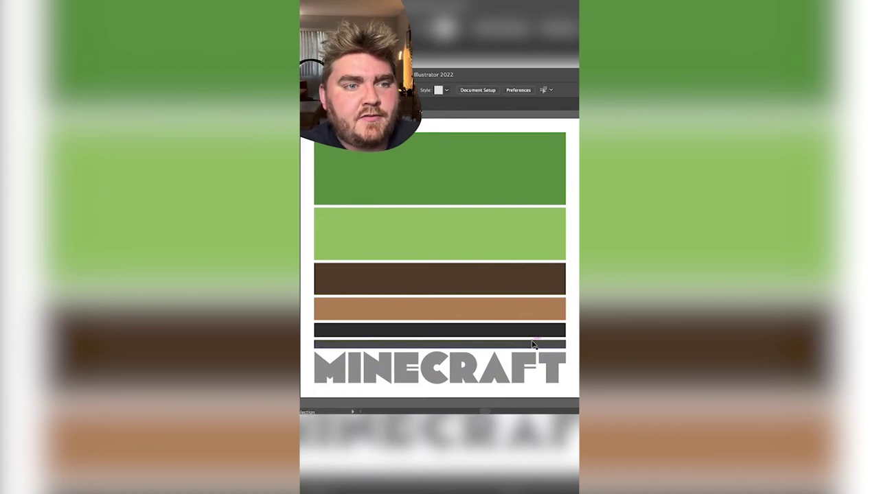
pyautogui.press('F7')
# Step: Draw black squares for the creeper's eyes, mouth and legs, then scale the face down
pyautogui.press('m')
pyautogui.moveTo(355, 180)
pyautogui.mouseDown()
pyautogui.moveTo(406, 231)
pyautogui.moveTo(500, 206)
pyautogui.mouseUp()
pyautogui.moveTo(381, 206)
pyautogui.mouseDown()
pyautogui.moveTo(426, 197)
pyautogui.moveTo(433, 246)
pyautogui.mouseUp()
pyautogui.moveTo(503, 205); pyautogui.dragTo(485, 205)
pyautogui.hotkey('ctrl', 'shift', 'a')
pyautogui.moveTo(389, 263)
pyautogui.mouseDown()
pyautogui.moveTo(494, 282)
pyautogui.moveTo(491, 295)
pyautogui.mouseUp()
pyautogui.moveTo(389, 297); pyautogui.dragTo(480, 318)
pyautogui.press('v')
pyautogui.moveTo(350, 165); pyautogui.dragTo(480, 275)
pyautogui.moveTo(500, 293); pyautogui.dragTo(496, 289)
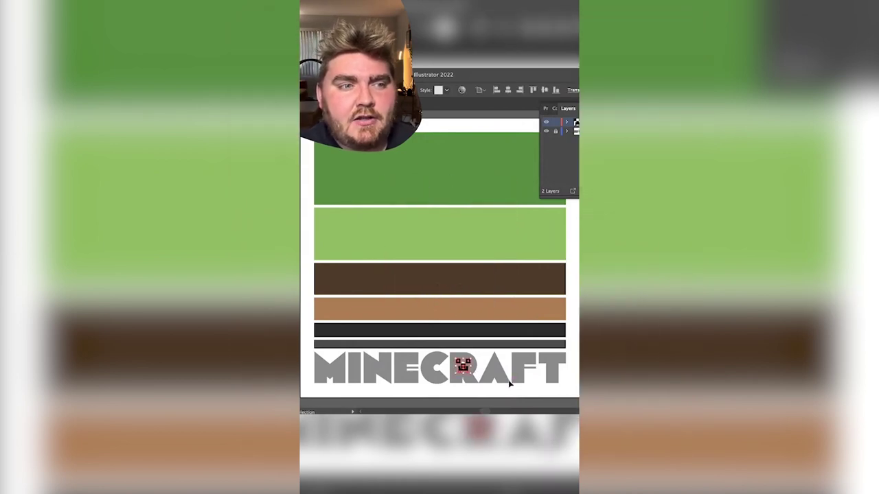
# Step: Deselect the finished creeper face
pyautogui.click(509, 384)
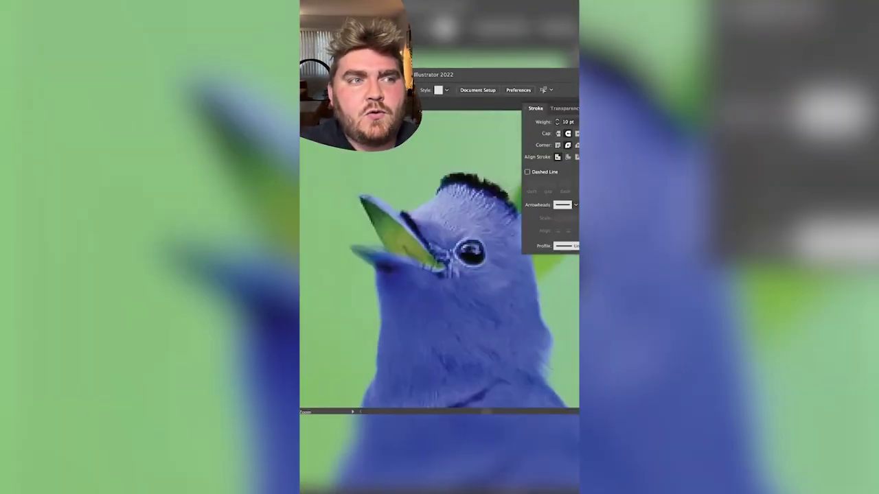
# Step: Outline the bird's open beak with thick black lines
pyautogui.click(347, 249)
pyautogui.click(359, 196)
pyautogui.click(436, 264)
pyautogui.click(393, 272)
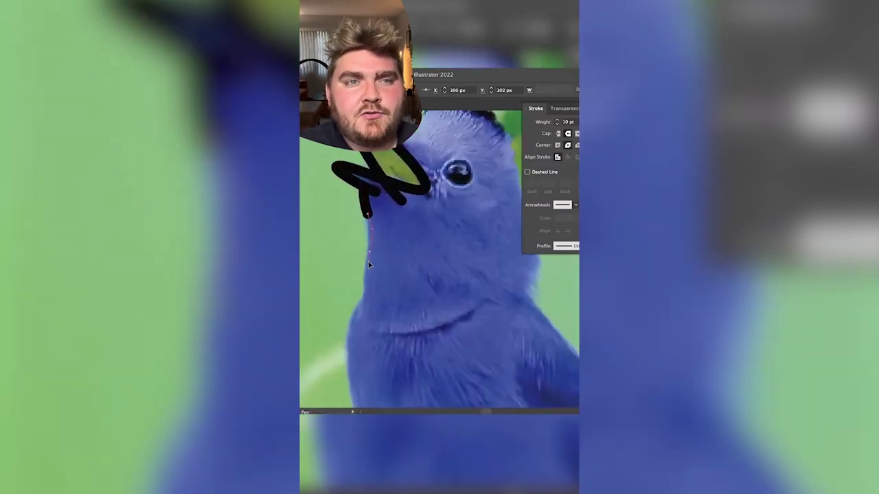
# Step: Trace the neck and a zigzag feather line along the bird's body
pyautogui.click(348, 332)
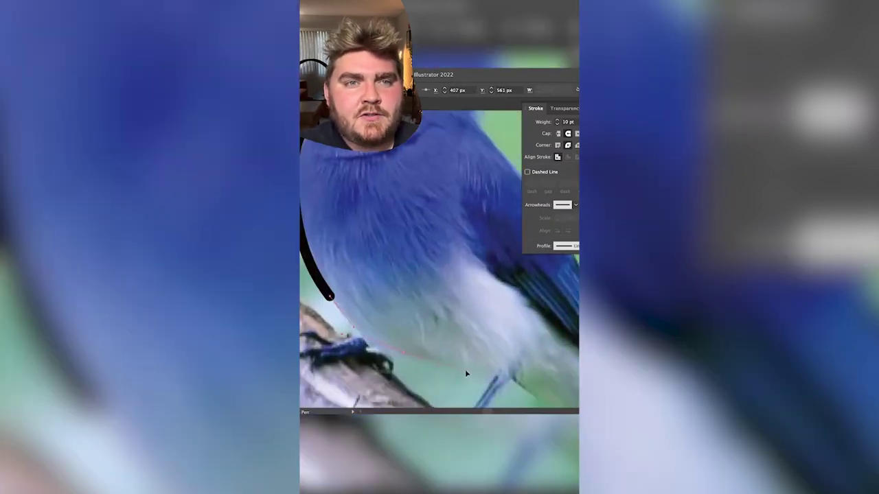
pyautogui.click(495, 367)
pyautogui.click(501, 340)
pyautogui.click(515, 360)
pyautogui.click(563, 370)
pyautogui.click(522, 312)
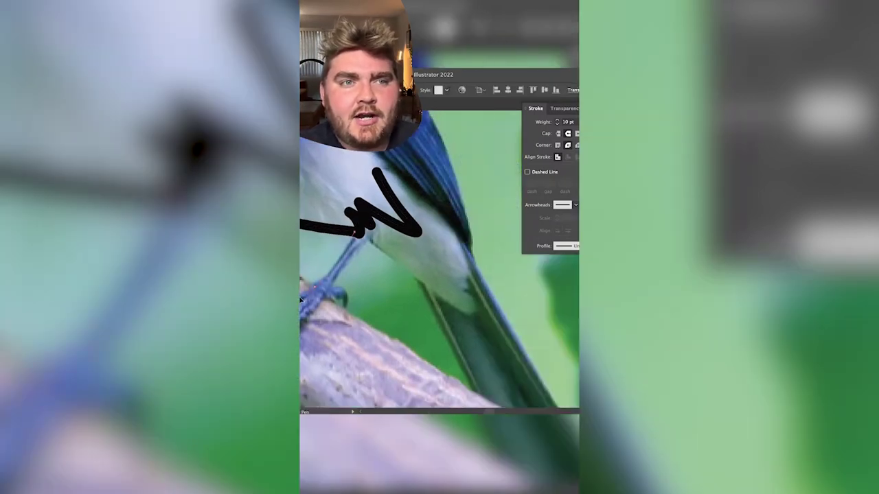
# Step: Extend the line down to curled feet and back along the wing
pyautogui.click(302, 302)
pyautogui.moveTo(338, 306); pyautogui.dragTo(343, 297)
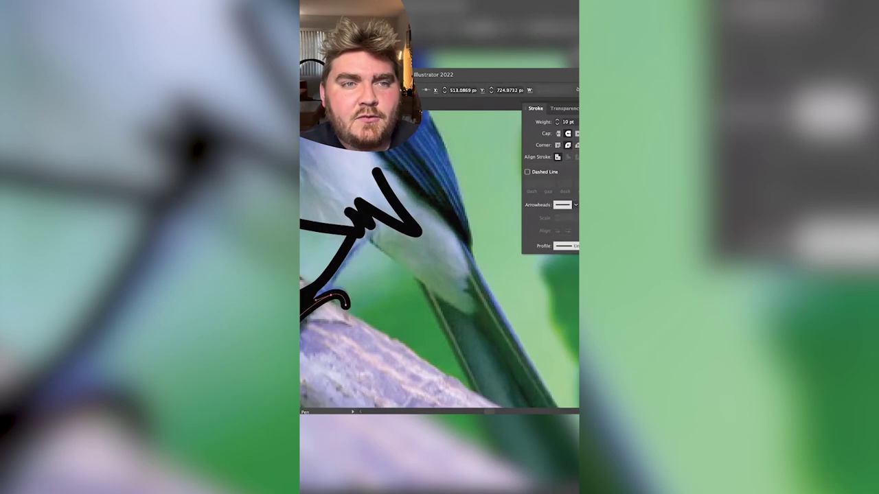
pyautogui.click(371, 223)
pyautogui.click(473, 314)
pyautogui.moveTo(461, 281); pyautogui.dragTo(469, 276)
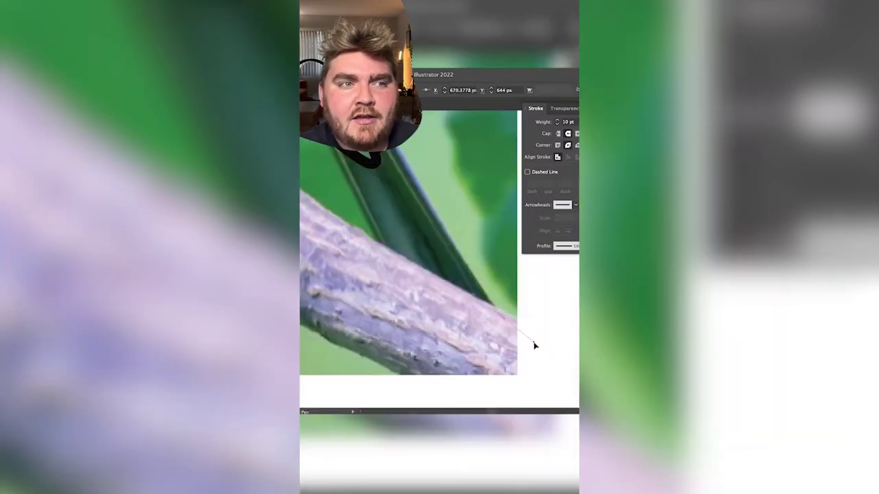
# Step: Outline the long tail with inner feather lines and trace up the bird's back
pyautogui.click(508, 321)
pyautogui.moveTo(516, 357); pyautogui.dragTo(453, 386)
pyautogui.click(443, 383)
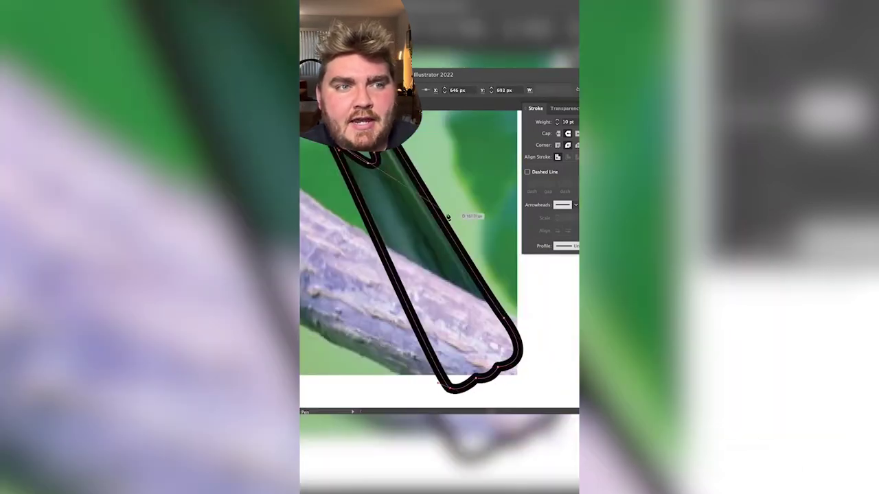
pyautogui.click(383, 177)
pyautogui.click(486, 316)
pyautogui.click(381, 221)
pyautogui.click(491, 355)
pyautogui.click(381, 221)
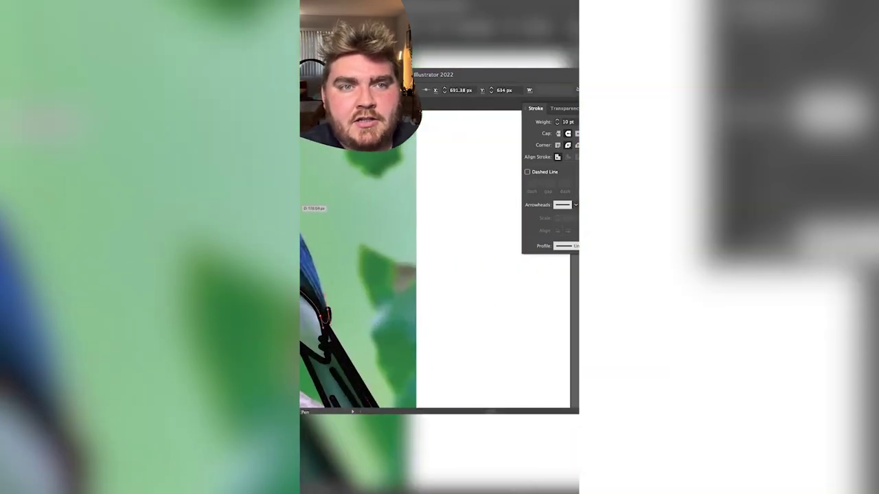
pyautogui.click(301, 225)
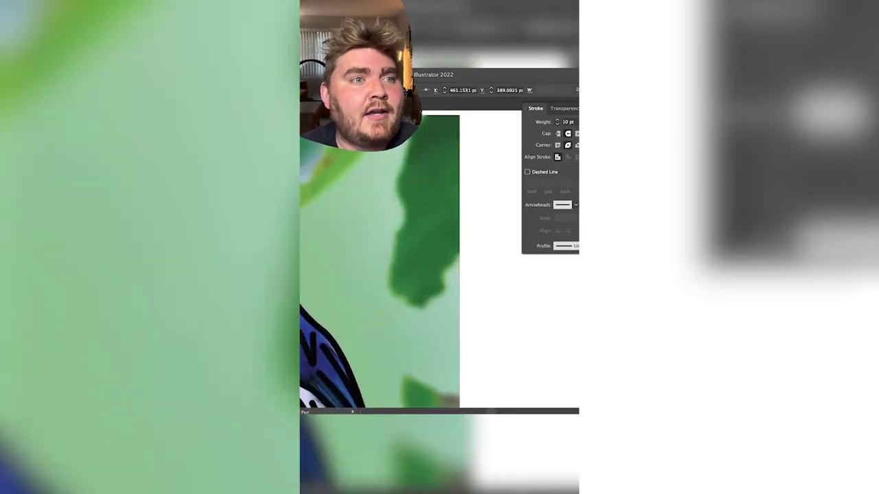
pyautogui.press('v')
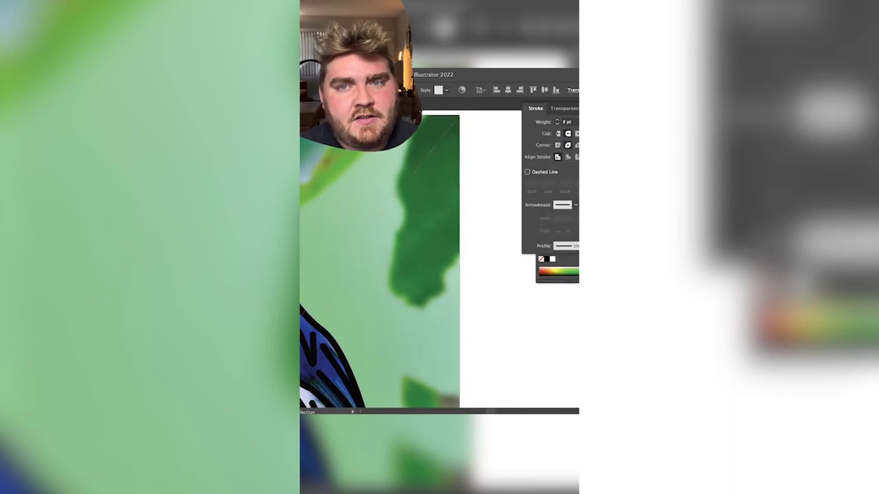
# Step: Draw a light blue circle over the bird and send it to the back
pyautogui.press('p')
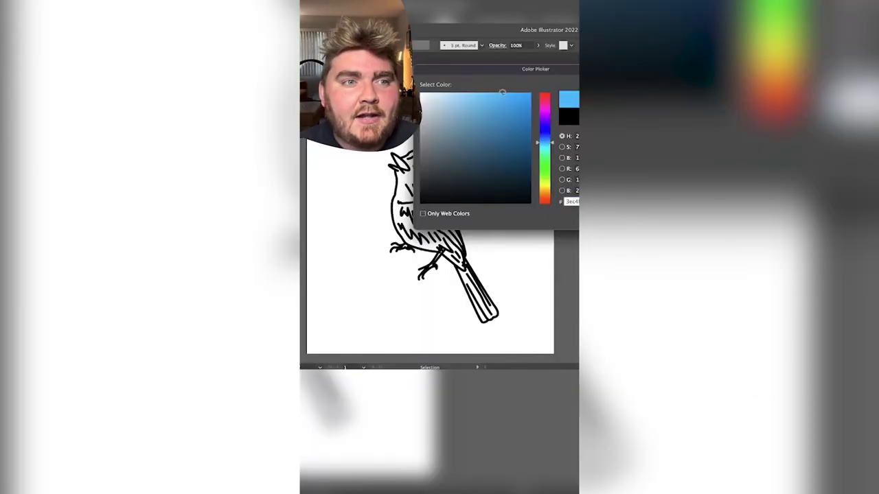
pyautogui.press('Return')
pyautogui.moveTo(363, 170); pyautogui.dragTo(497, 304)
pyautogui.press('v')
pyautogui.rightClick(451, 202)
pyautogui.moveTo(463, 338)
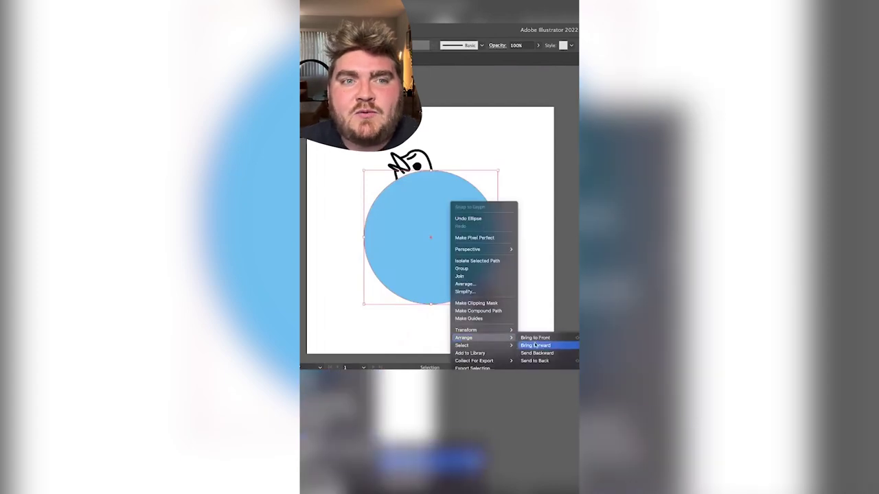
pyautogui.click(542, 361)
# Step: Shrink the blue circle to about 178 px and centre it under the bird's body
pyautogui.moveTo(470, 205)
pyautogui.mouseDown()
pyautogui.moveTo(506, 229)
pyautogui.moveTo(485, 212)
pyautogui.mouseUp()
pyautogui.moveTo(501, 306); pyautogui.dragTo(491, 297)
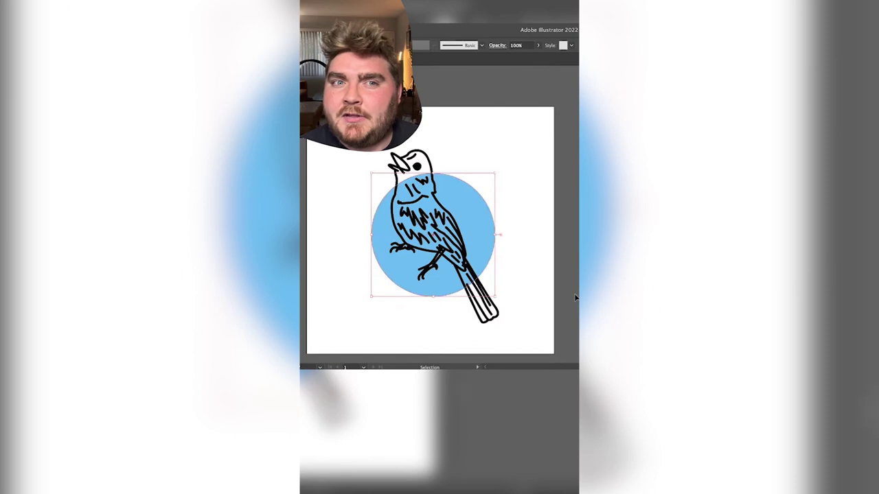
pyautogui.press('i')
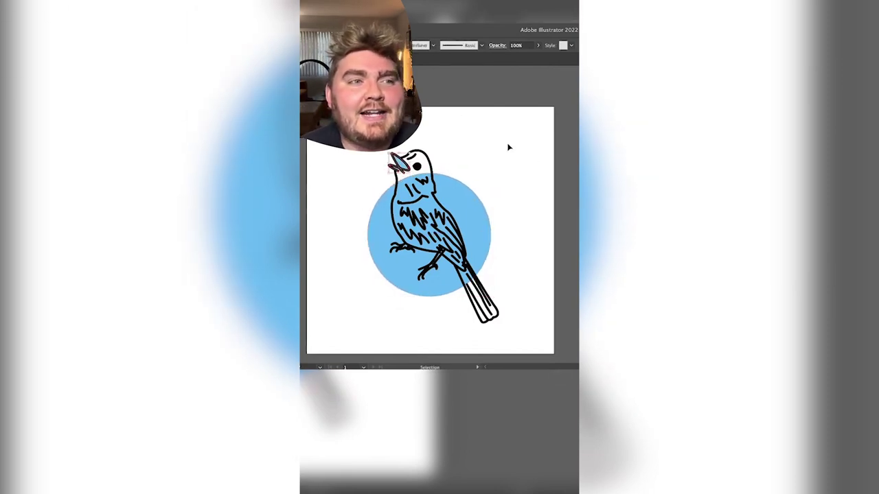
pyautogui.moveTo(463, 214); pyautogui.dragTo(478, 186)
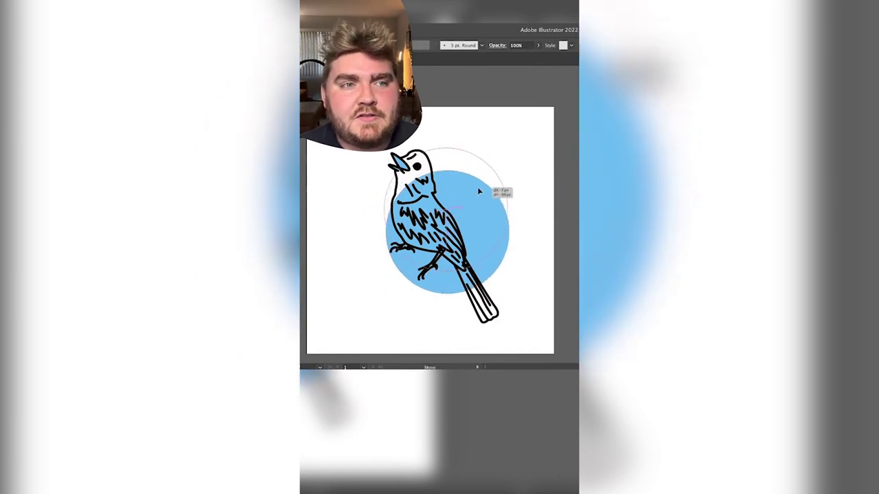
pyautogui.moveTo(449, 149); pyautogui.dragTo(451, 158)
pyautogui.moveTo(472, 199)
pyautogui.mouseDown()
pyautogui.moveTo(461, 199)
pyautogui.moveTo(486, 203)
pyautogui.moveTo(477, 202)
pyautogui.mouseUp()
pyautogui.click(508, 254)
pyautogui.click(460, 191)
pyautogui.hotkey('ctrl', 'shift', 'a')
pyautogui.moveTo(406, 142); pyautogui.dragTo(383, 162)
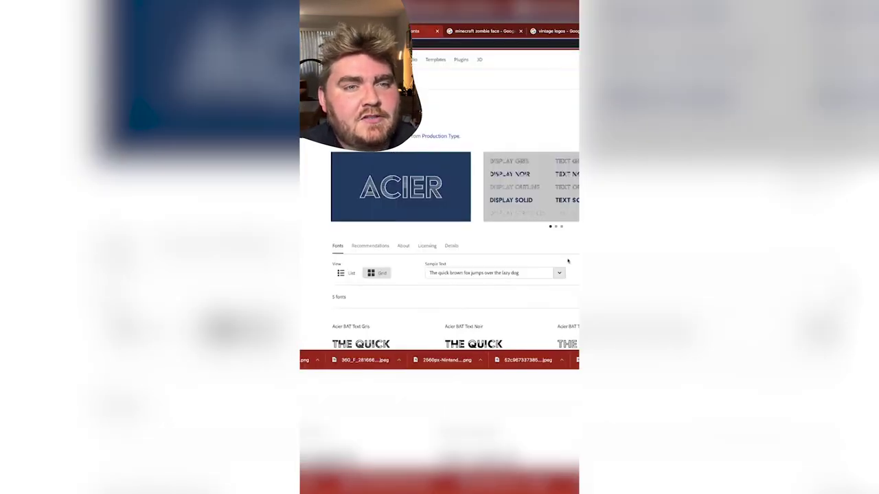
# Step: Type 'Twitter' in a bold font in a text area beside the bird's head
pyautogui.scroll(-2, 568, 260)
pyautogui.click(539, 279)
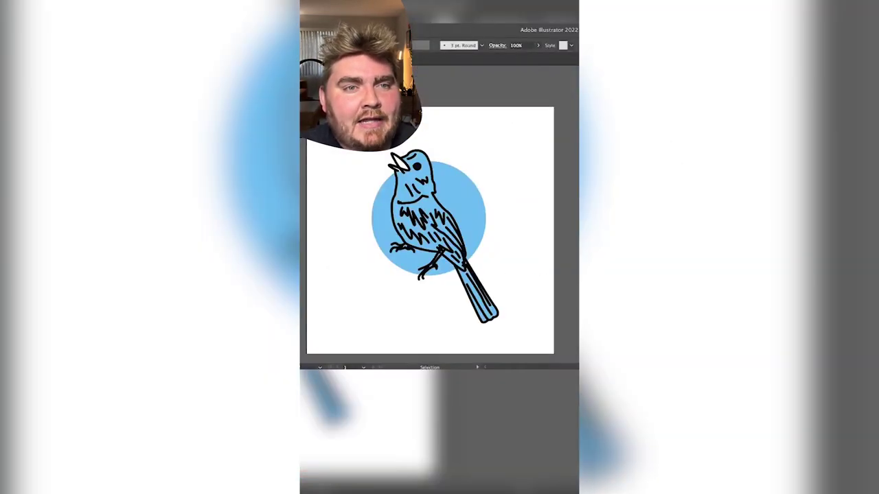
pyautogui.moveTo(445, 148); pyautogui.dragTo(549, 197)
pyautogui.write('Twitt')
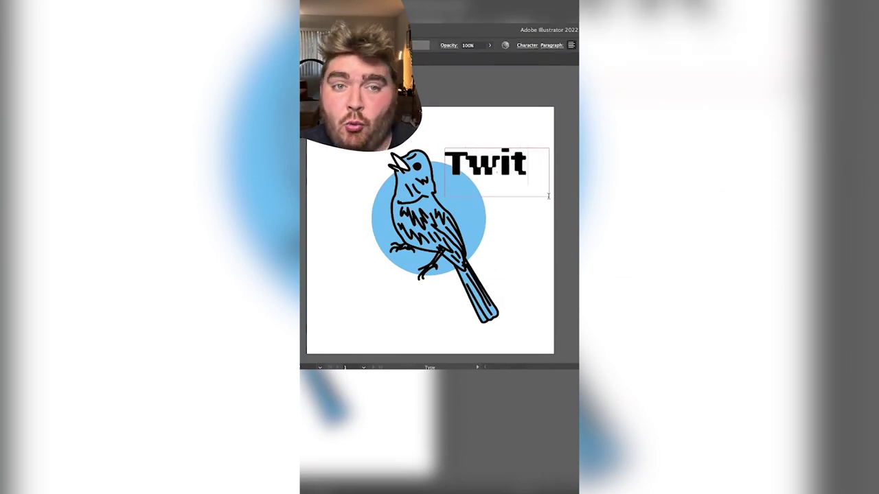
pyautogui.hotkey('ctrl', 'a')
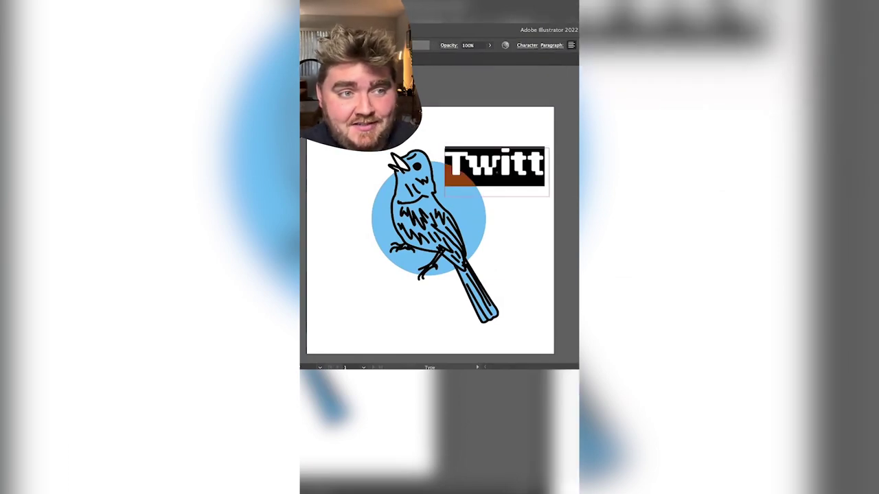
pyautogui.click(520, 158)
pyautogui.write('er')
# Step: Convert the TWITTER text to outlines and position the wordmark beside the bird
pyautogui.rightClick(520, 160)
pyautogui.click(540, 223)
pyautogui.moveTo(507, 157); pyautogui.dragTo(529, 196)
pyautogui.hotkey('ctrl', 'shift', 'a')
pyautogui.moveTo(460, 189)
pyautogui.mouseDown()
pyautogui.moveTo(457, 148)
pyautogui.moveTo(475, 195)
pyautogui.mouseUp()
pyautogui.hotkey('ctrl', 'shift', 'a')
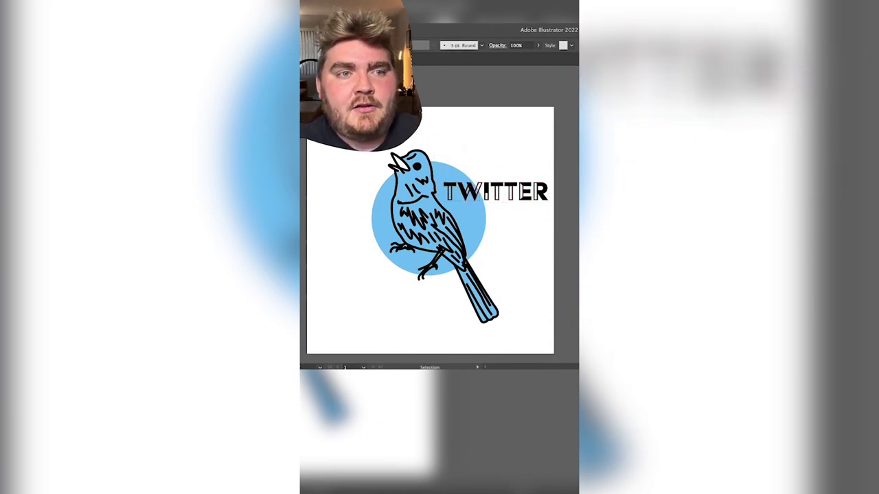
# Step: Draw white stripe shapes inside the letters I and W
pyautogui.scroll(5, 475, 196)
pyautogui.press('p')
pyautogui.click(374, 204)
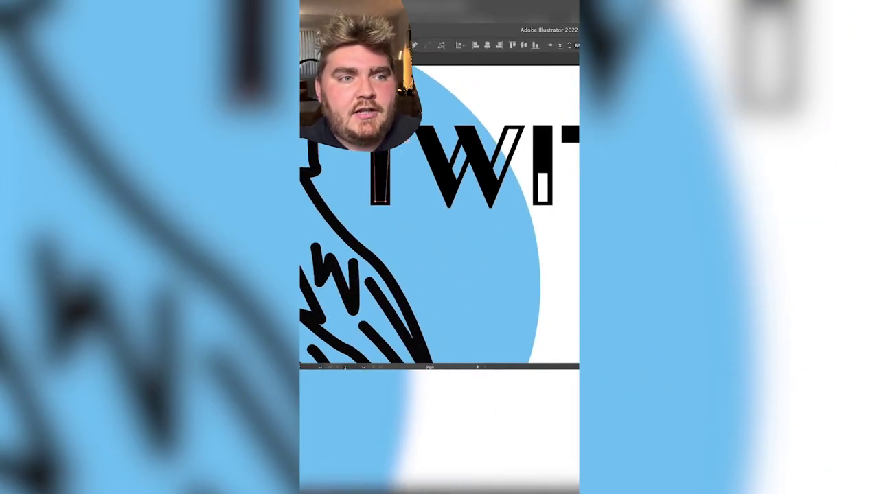
pyautogui.press('Return')
pyautogui.click(518, 127)
pyautogui.click(493, 186)
pyautogui.click(518, 127)
# Step: Bring the stripe shapes to the front and clip them to the letter shapes
pyautogui.press('v')
pyautogui.rightClick(425, 136)
pyautogui.moveTo(439, 227)
pyautogui.click(519, 227)
pyautogui.rightClick(403, 136)
pyautogui.click(426, 199)
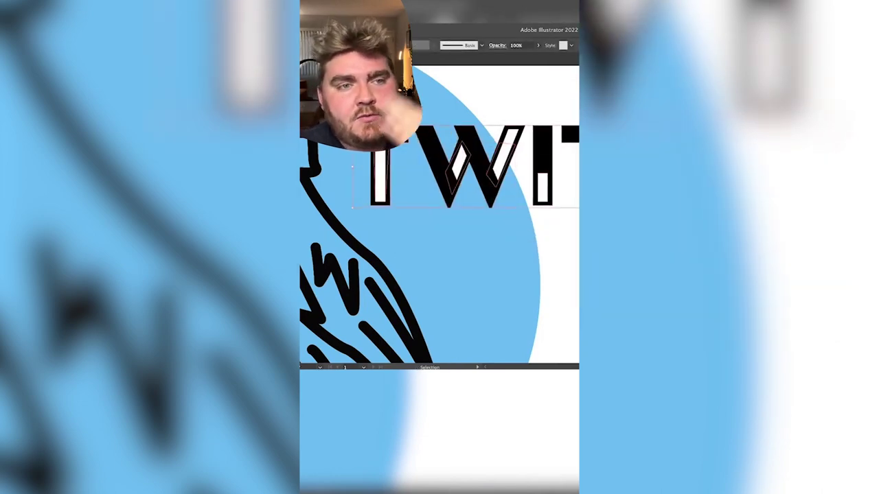